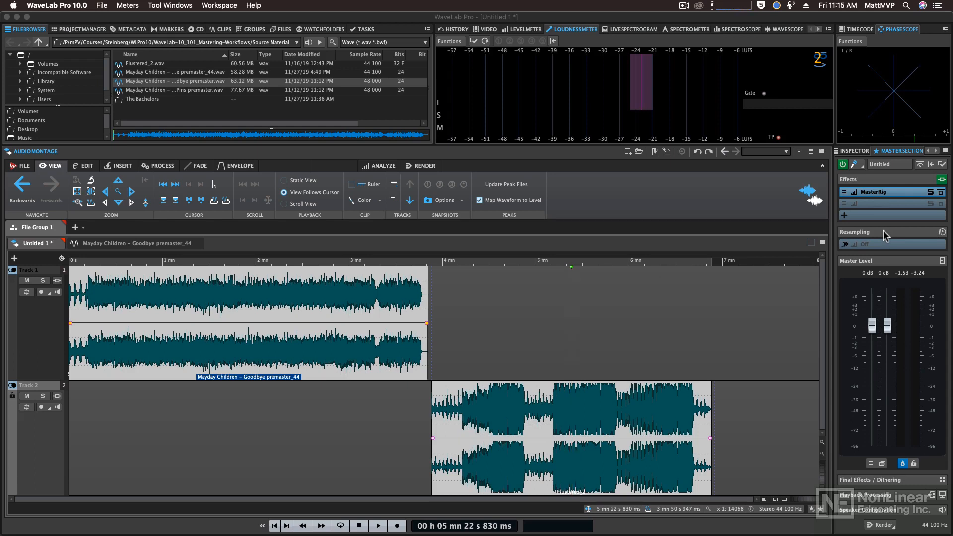
Delete the clips on Track 1 and Track 2 from the montage and show its edit history.
click(525, 458)
click(348, 457)
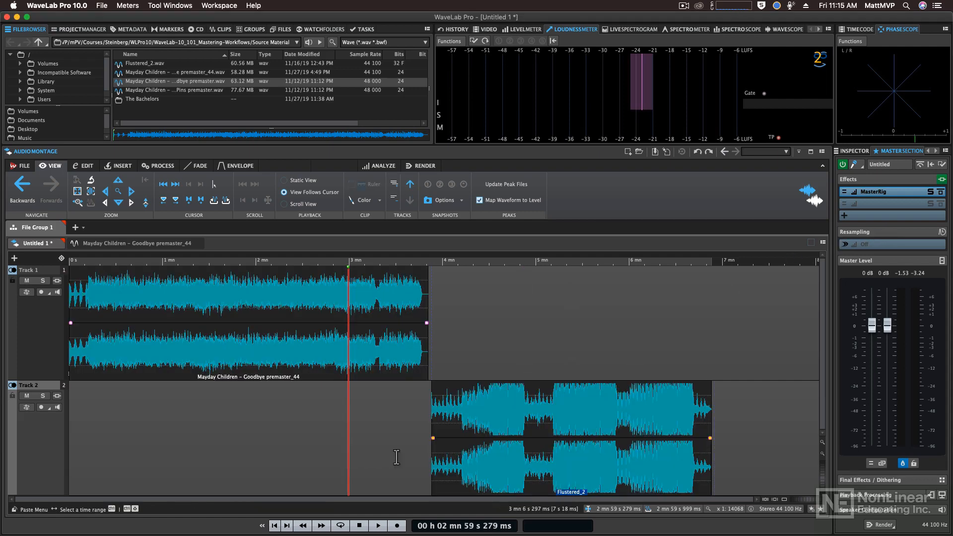
click(461, 464)
key(Delete)
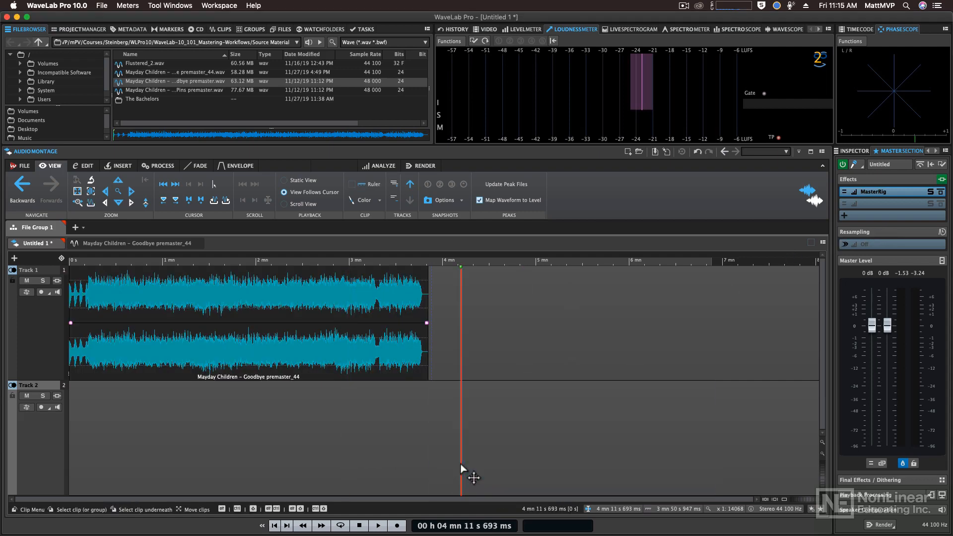
click(328, 367)
key(Delete)
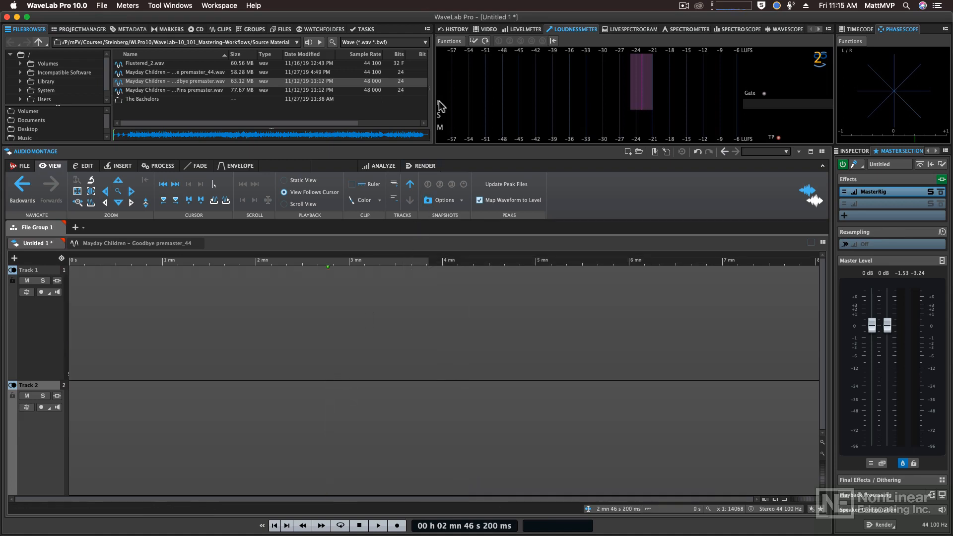
click(456, 29)
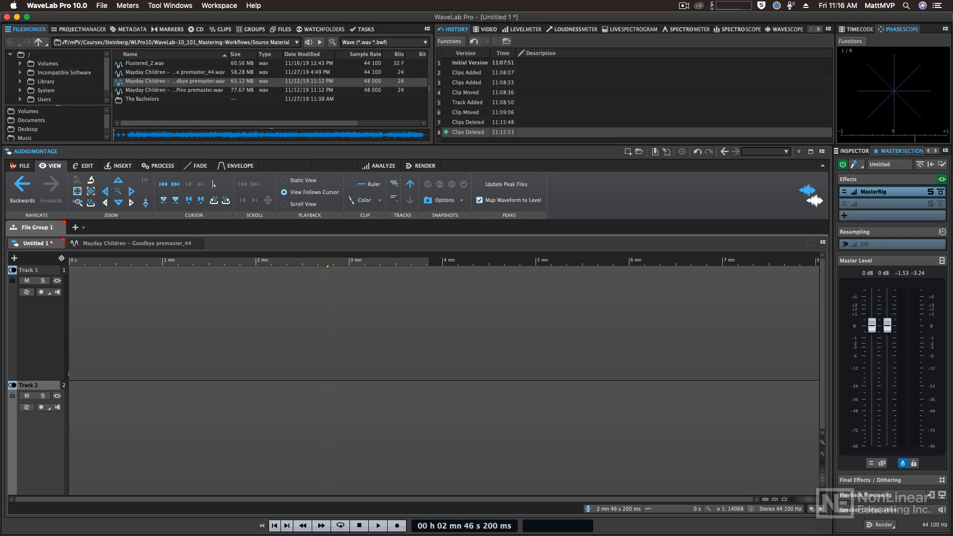
Bring the eight AIFF songs into the empty montage, placing each file on a separate track and using existing tracks.
drag(511, 134, 72, 303)
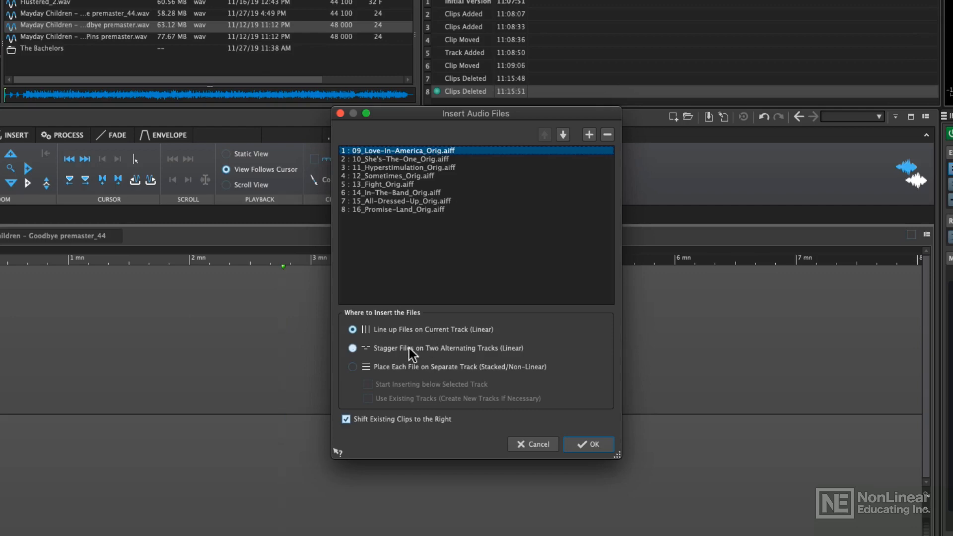
click(353, 368)
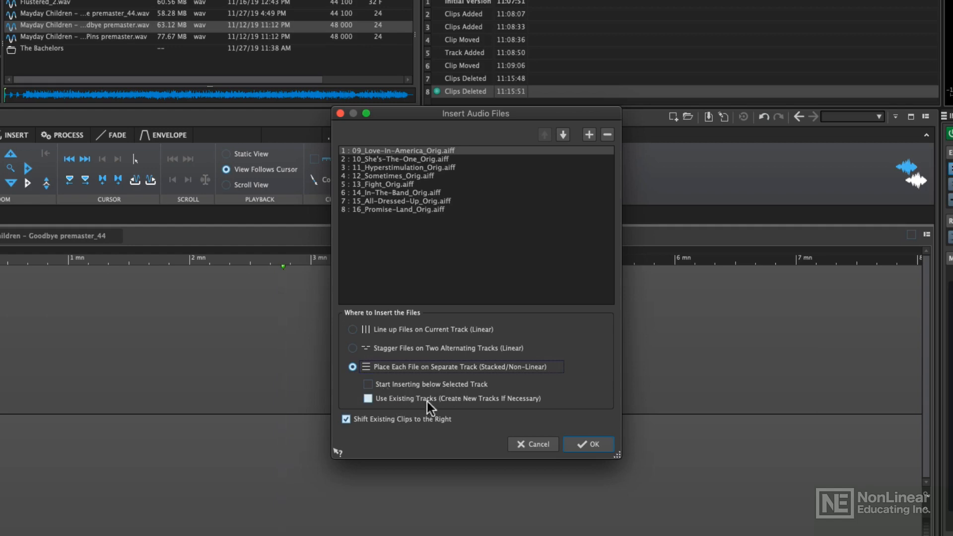
click(368, 399)
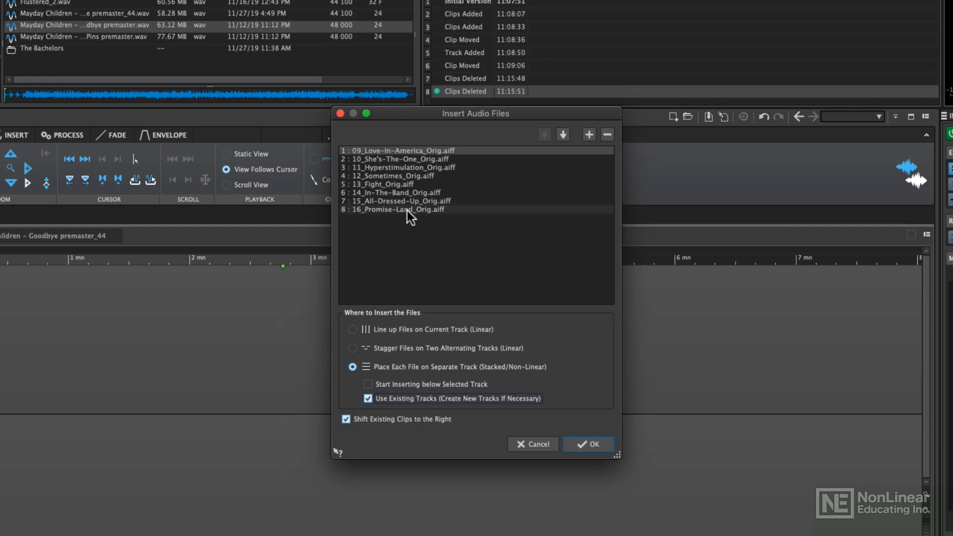
Reorder the insert list so 11_Hyperstimulation_Orig.aiff is first and 09_Love-In-America_Orig.aiff is last.
click(402, 166)
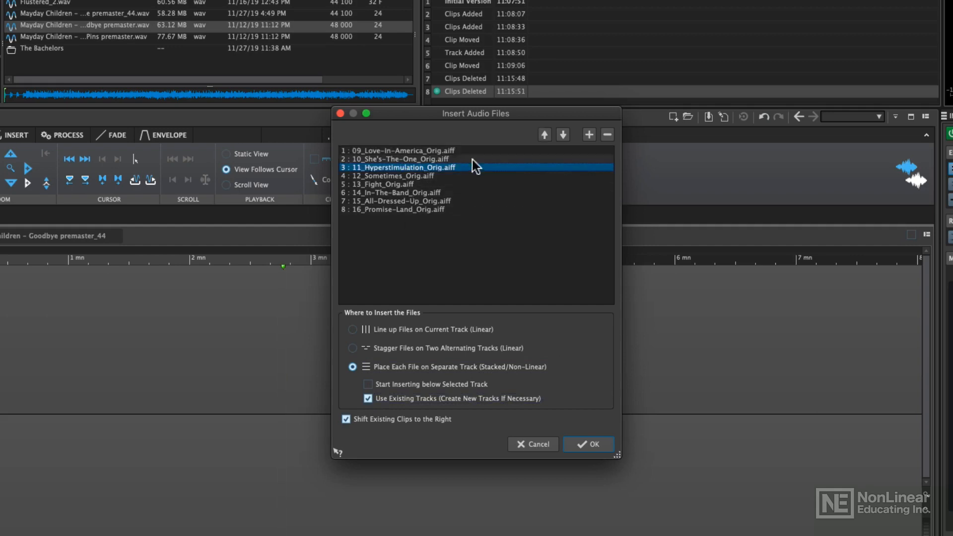
double_click(544, 133)
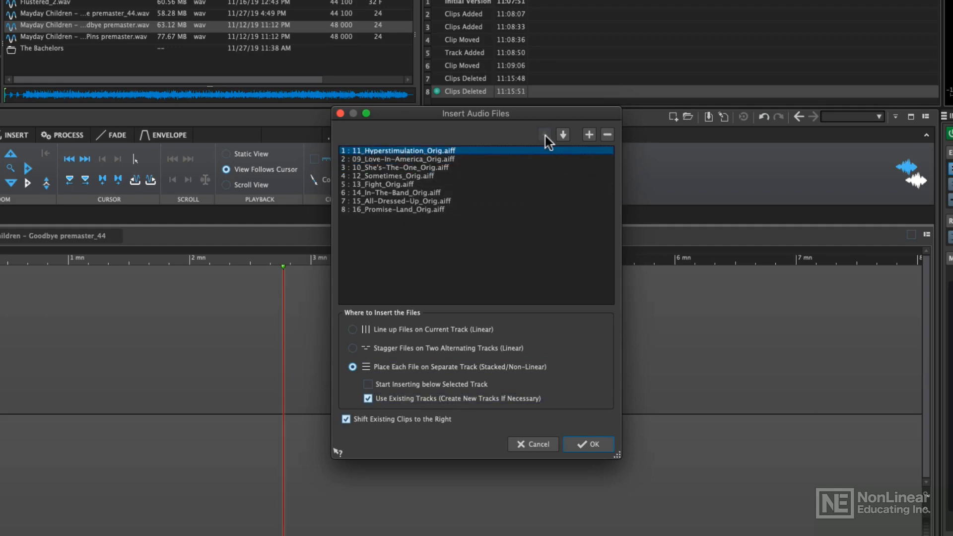
click(436, 158)
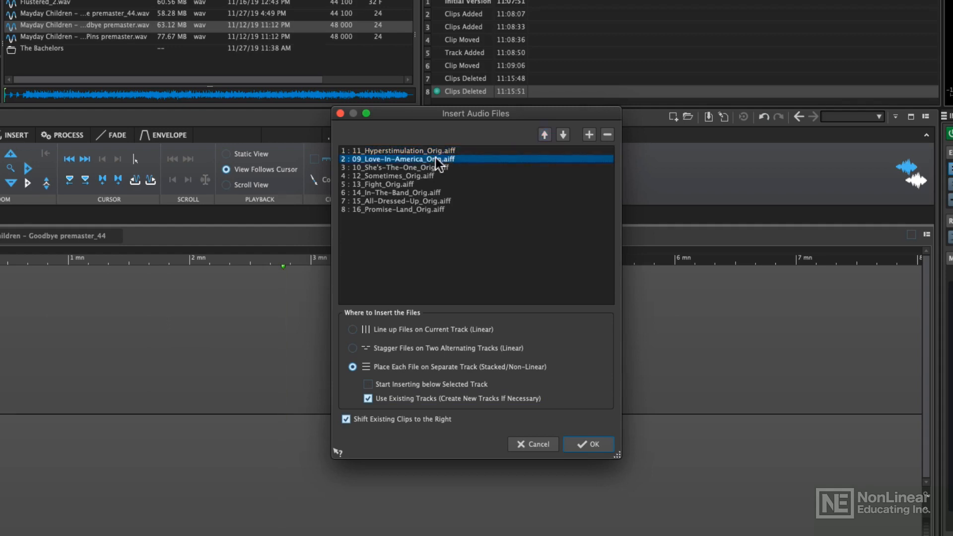
double_click(563, 135)
double_click(564, 135)
double_click(564, 135)
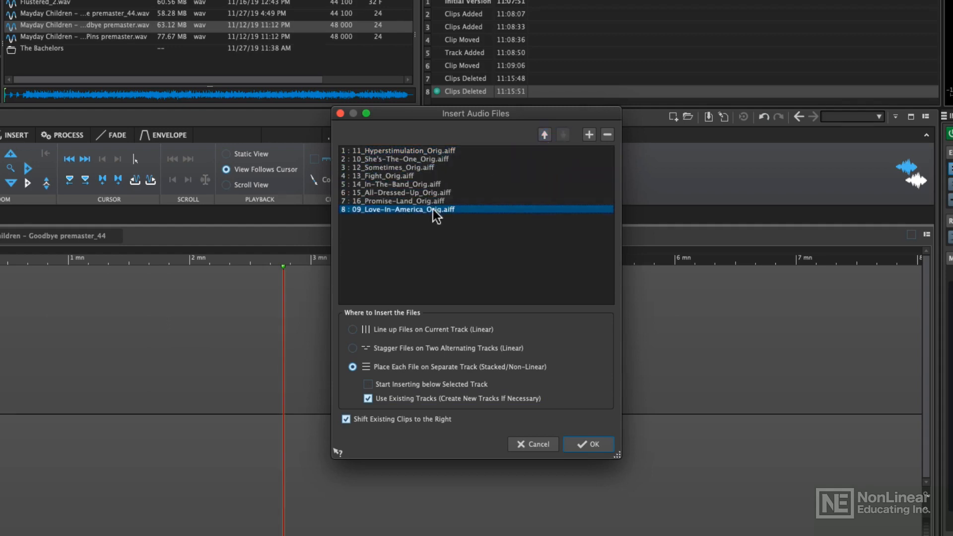
Insert the listed audio files into the montage and return to its first track.
click(601, 445)
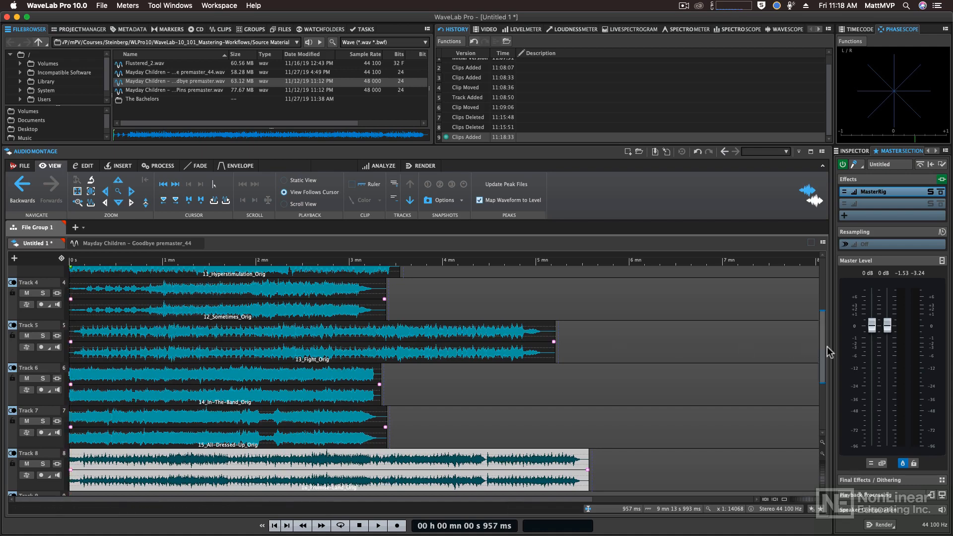
drag(822, 348, 825, 290)
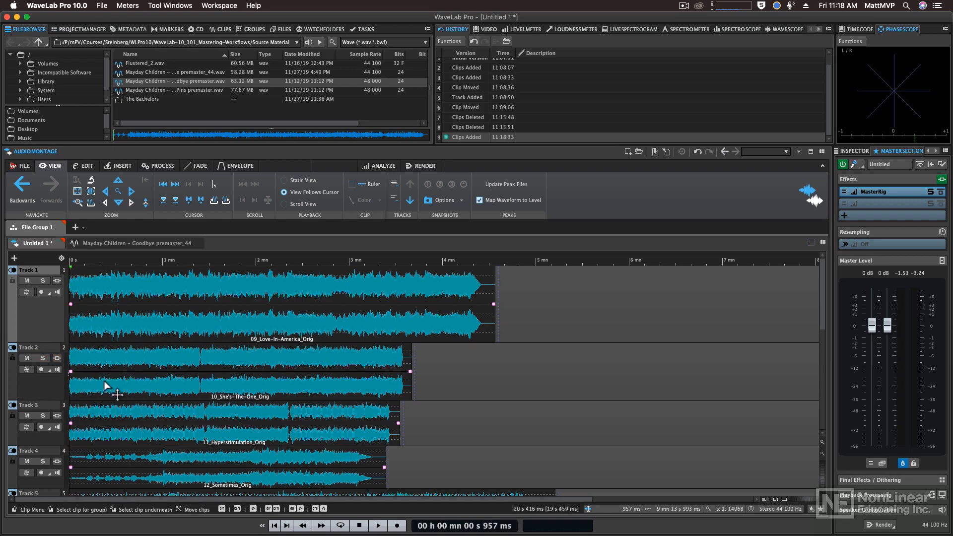
Stagger the clips so 10_She's-The-One_Orig starts just after 09_Love-In-America_Orig and 11_Hyperstimulation_Orig starts just after that, each on its own track.
drag(111, 392, 537, 400)
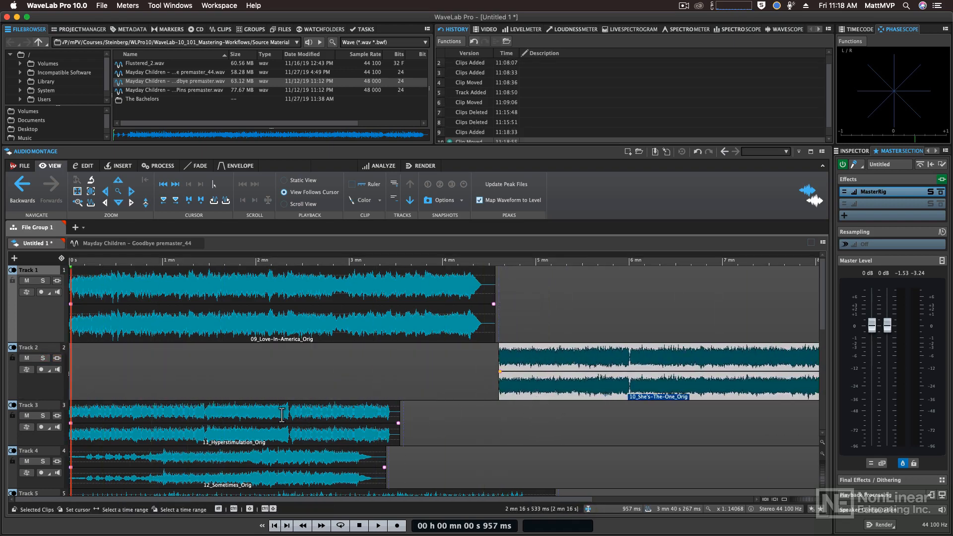
drag(400, 262, 393, 236)
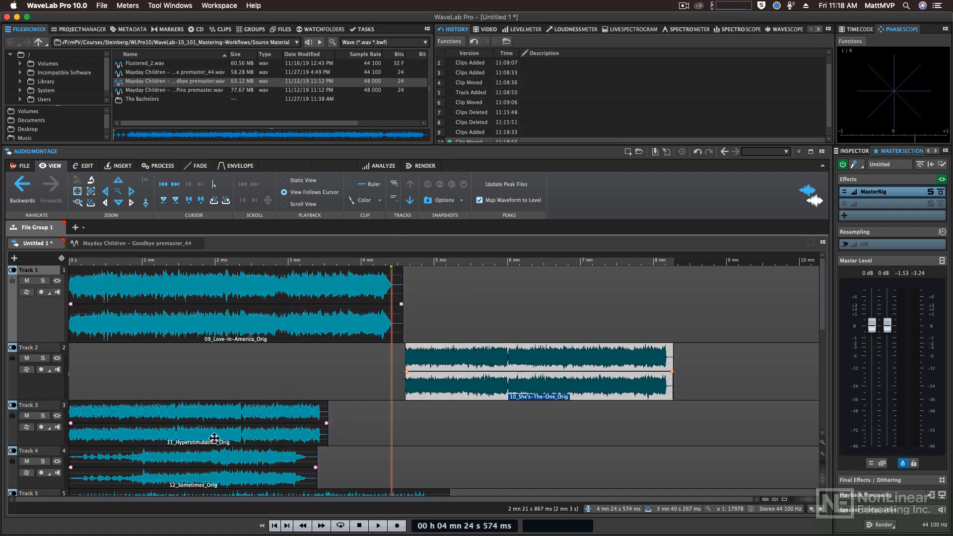
drag(212, 442, 823, 449)
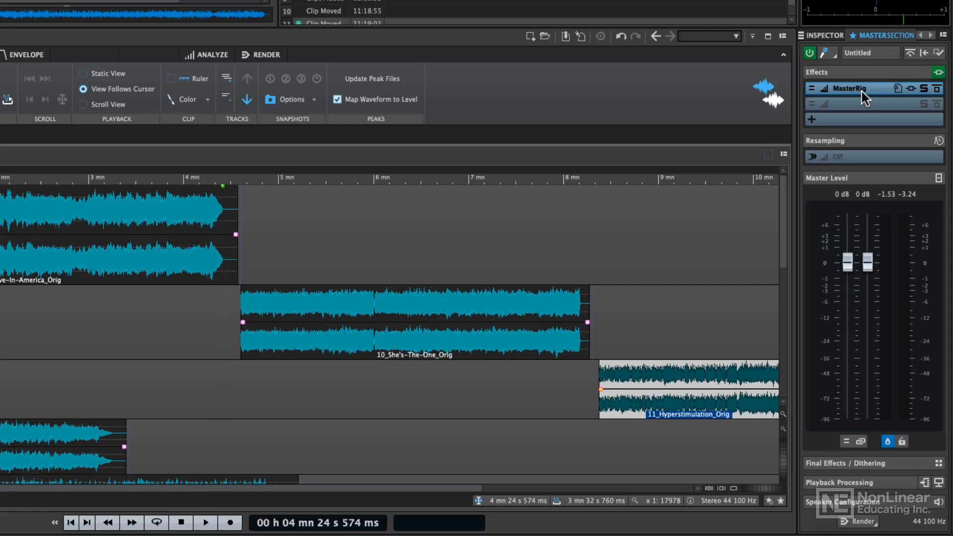
Inspect the MasterRig effect in the Master Section, then close its window.
click(849, 88)
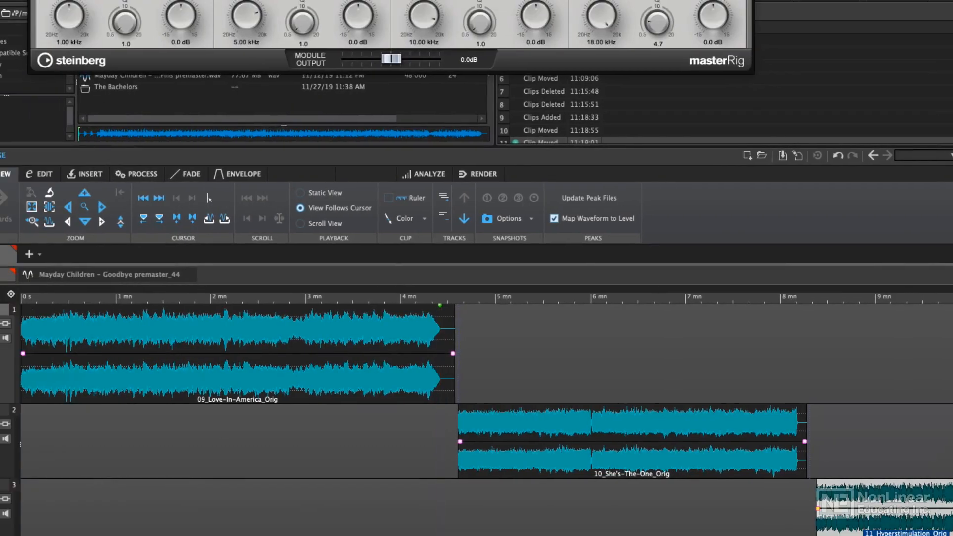
drag(482, 0, 670, 21)
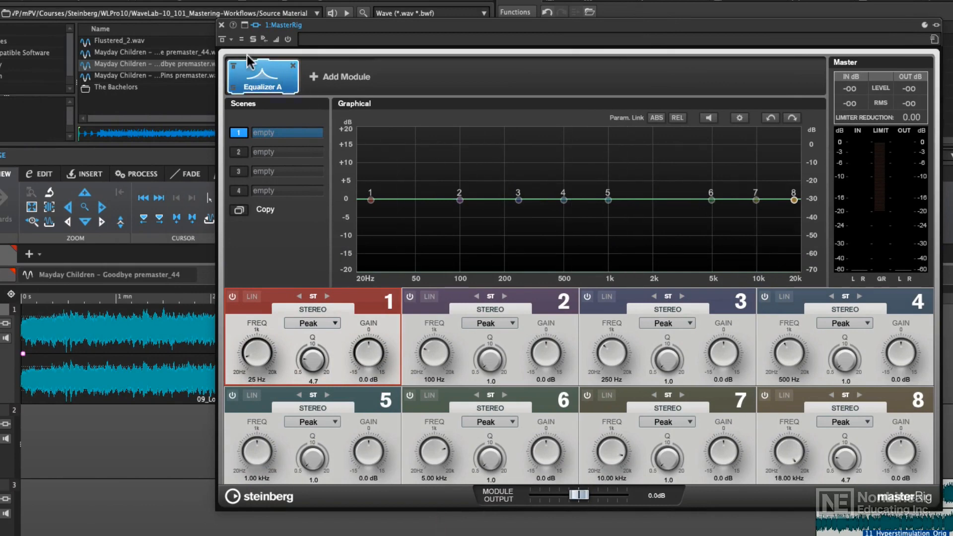
click(222, 25)
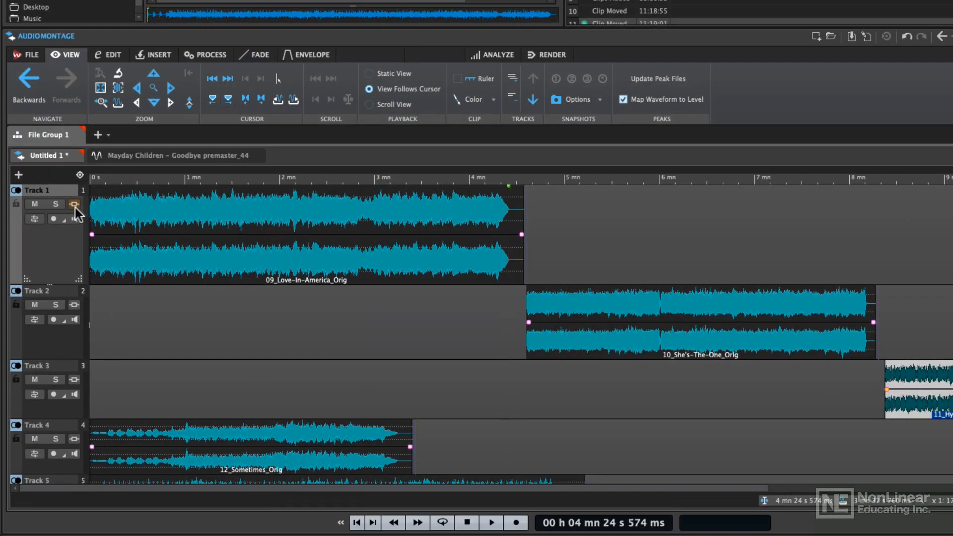
Add Steinberg's MasterRig mastering plug-in as a track effect on Track 1.
click(74, 204)
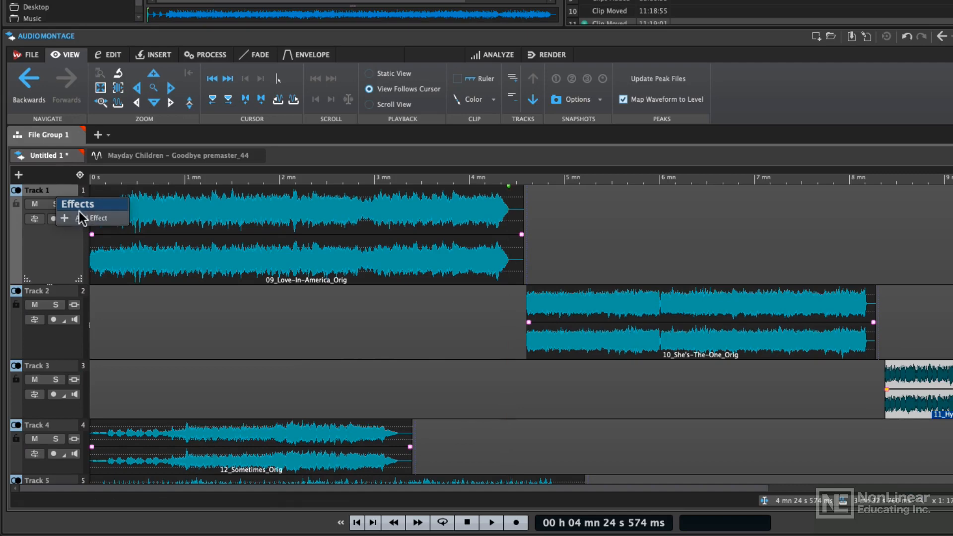
click(80, 215)
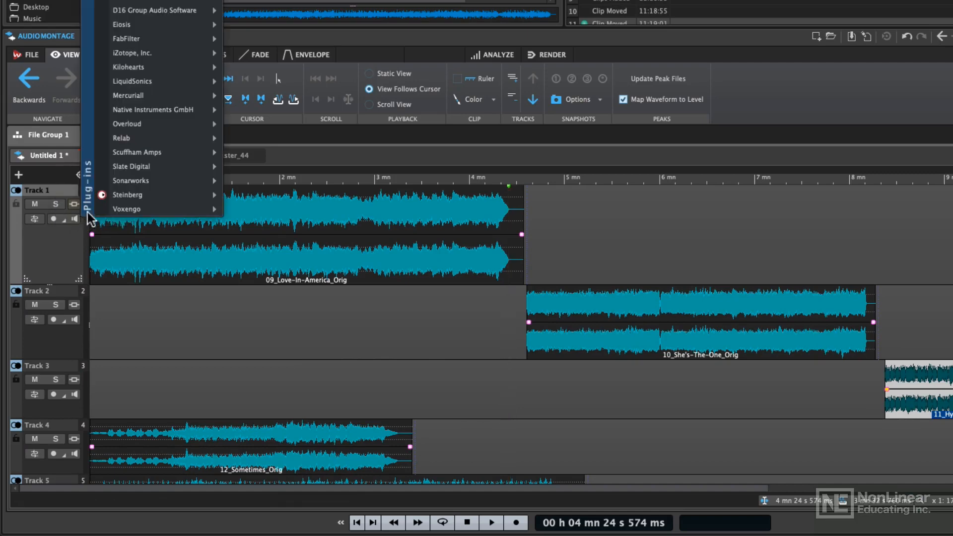
mouse_move(118, 195)
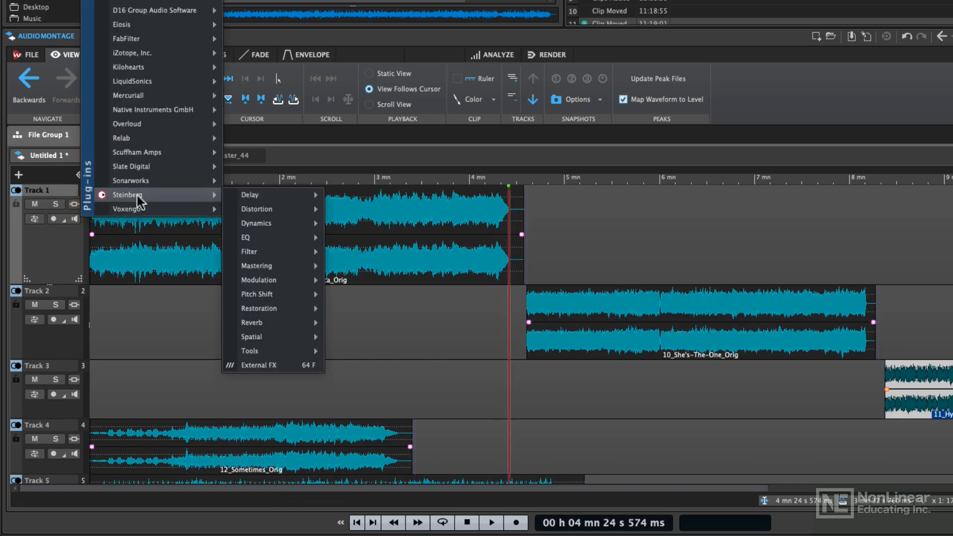
mouse_move(257, 242)
mouse_move(261, 267)
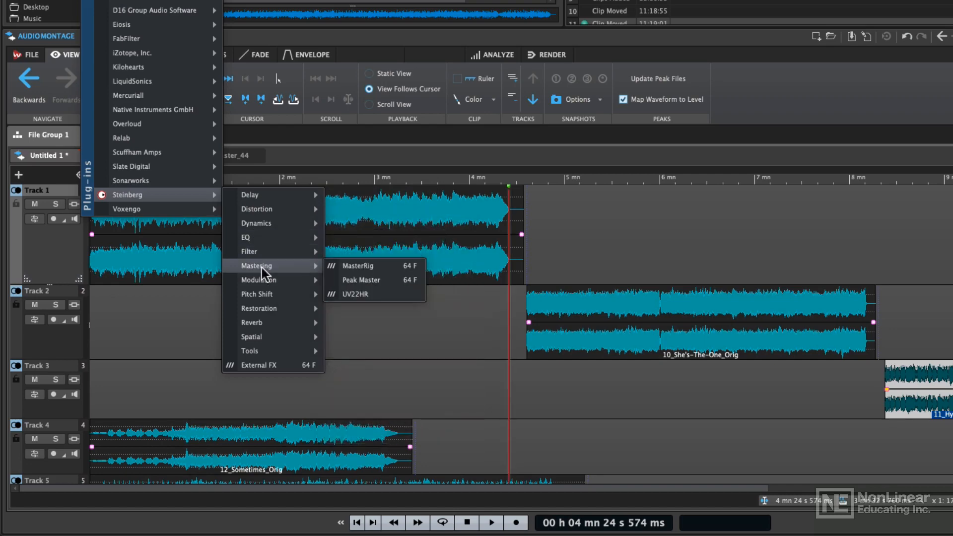
click(355, 267)
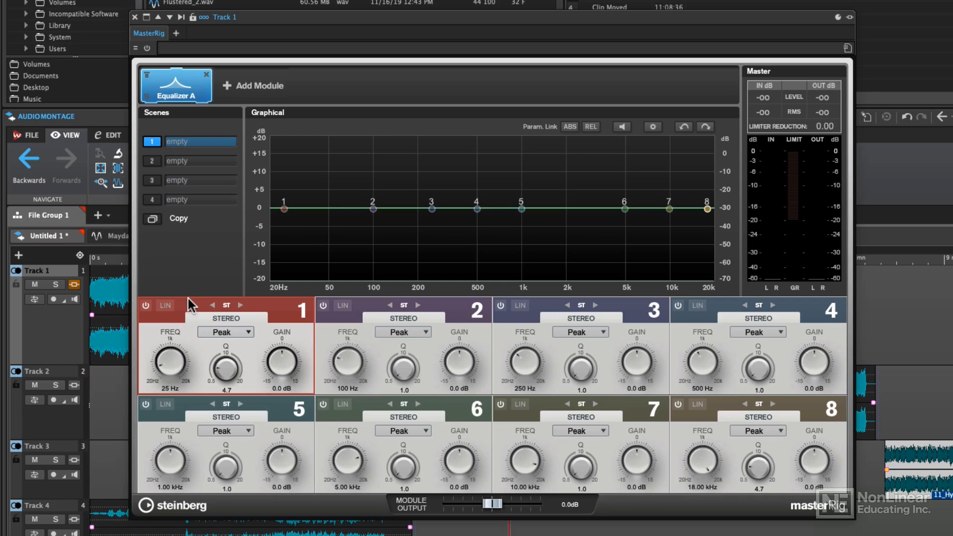
Replace the Equalizer module in Track 1's MasterRig with a Compressor module and close the plug-in window.
click(205, 74)
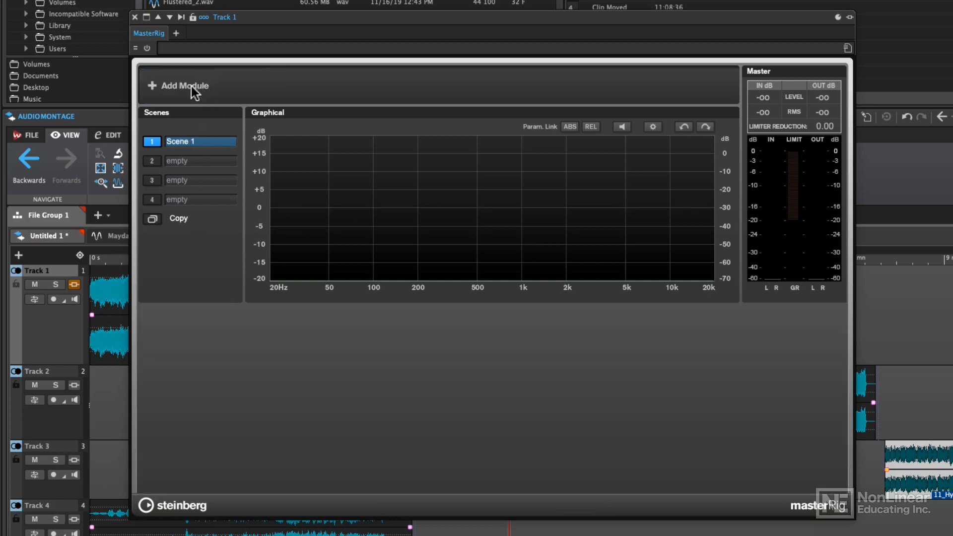
click(191, 85)
click(296, 188)
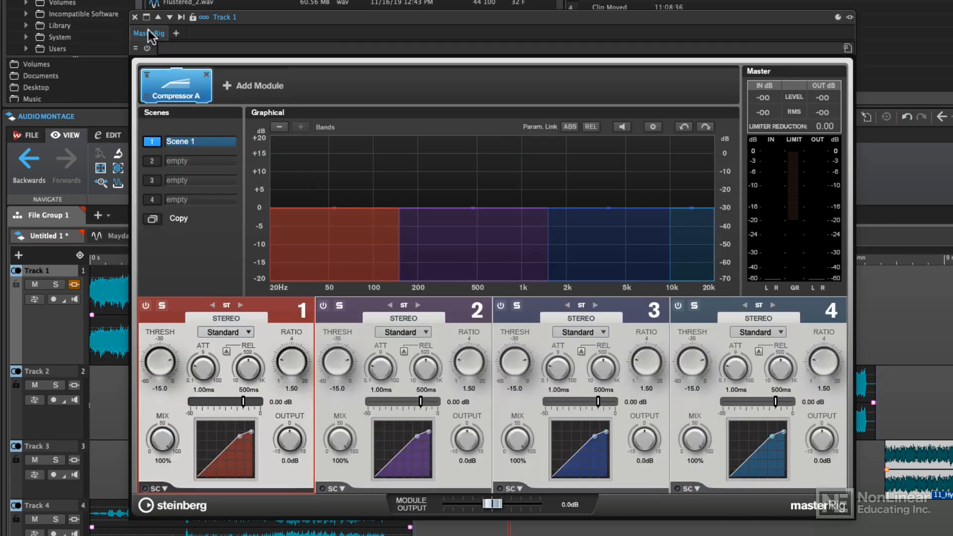
click(134, 17)
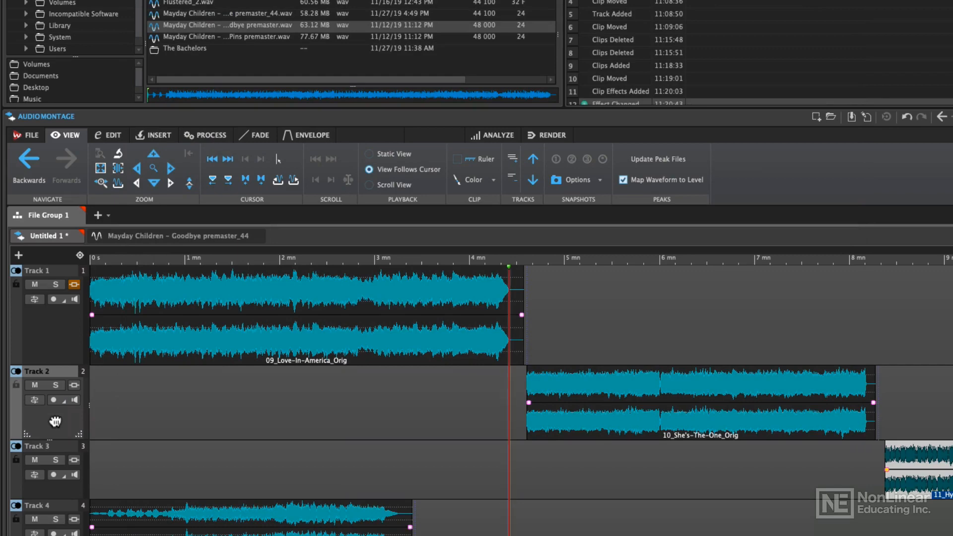
Add Steinberg's MasterRig mastering plug-in as a track effect on Track 2 and close its window.
click(72, 385)
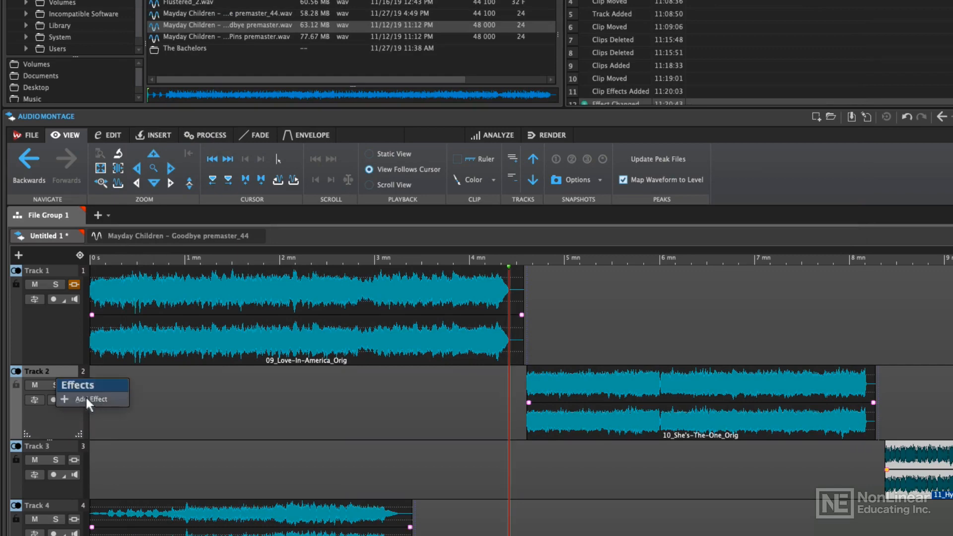
click(115, 399)
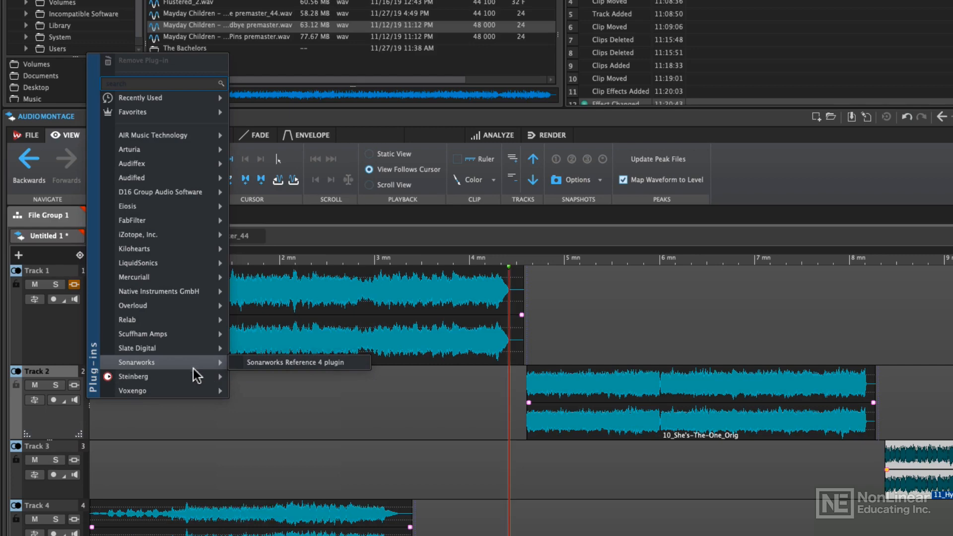
mouse_move(211, 375)
mouse_move(276, 451)
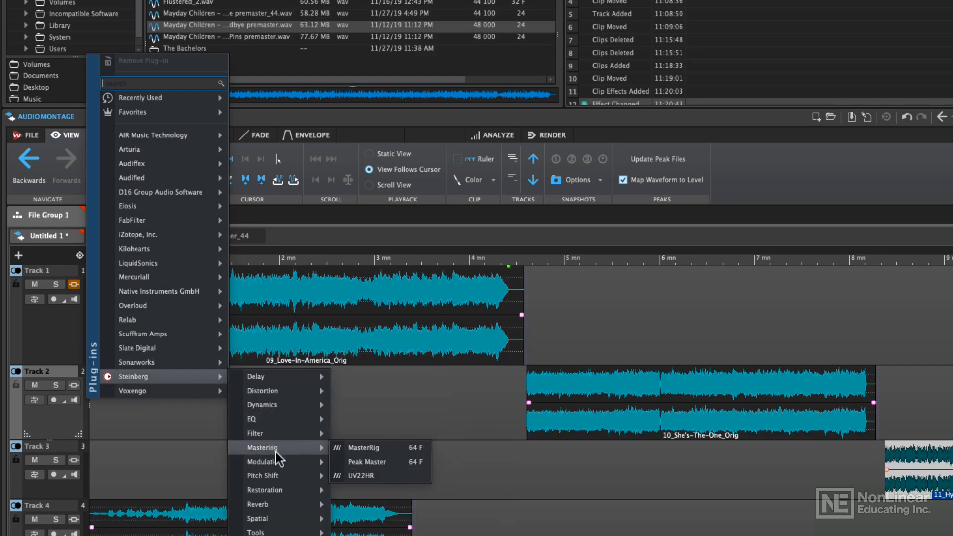
click(354, 453)
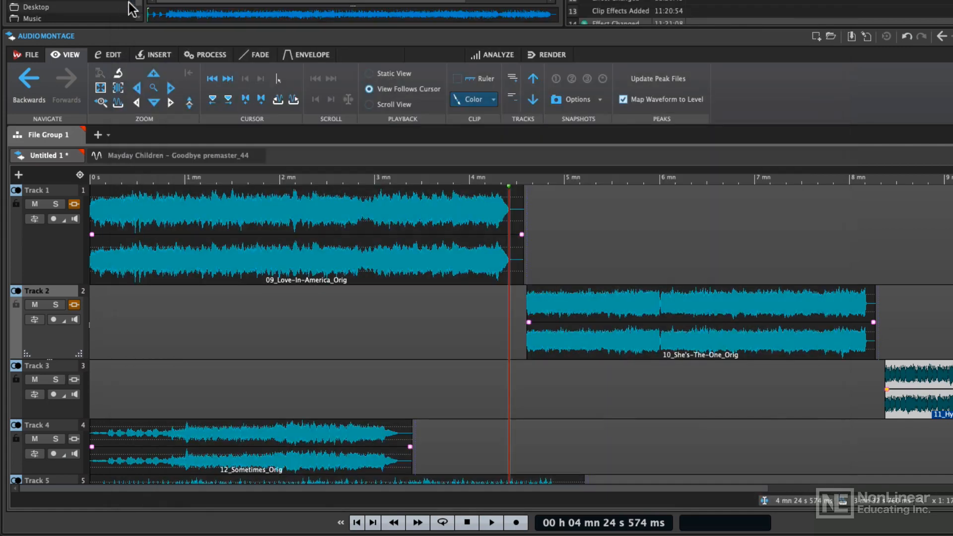
click(122, 2)
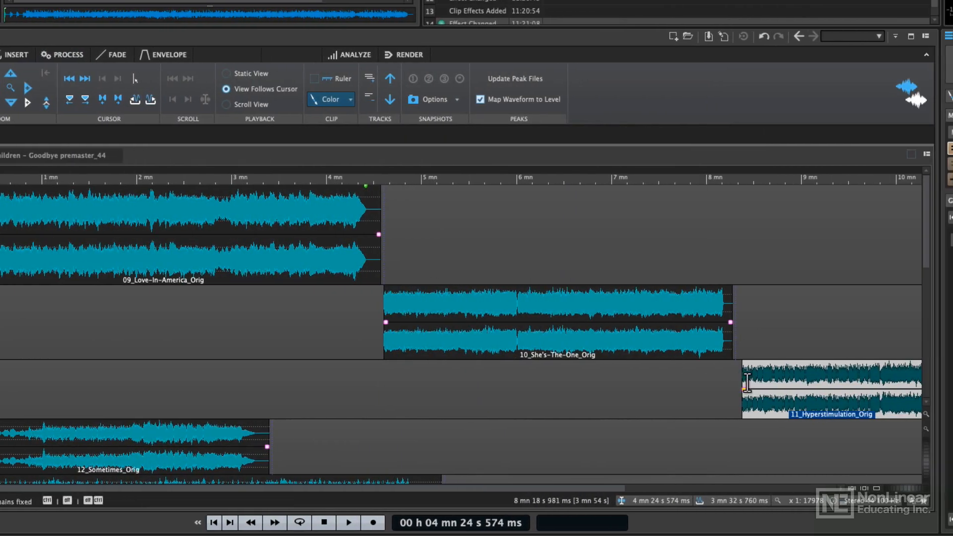
Move the 11_Hyperstimulation_Orig clip from Track 3 up to Track 2, just after 10_She's-The-One_Orig.
drag(763, 400, 760, 342)
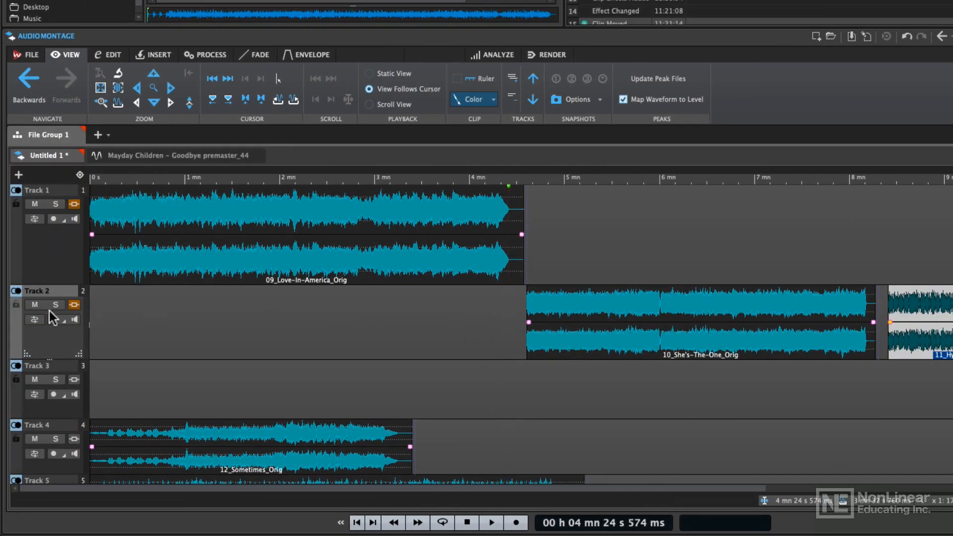
mouse_move(70, 308)
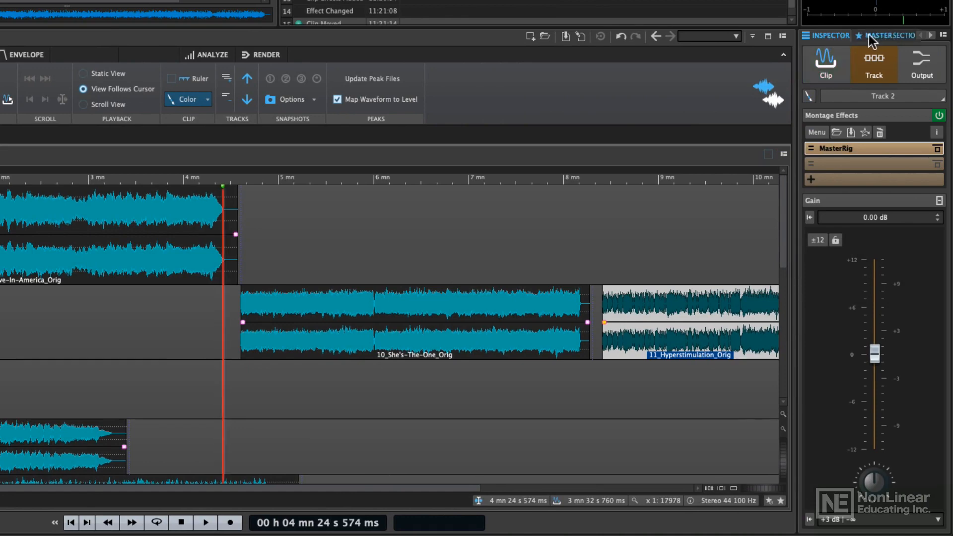
Compare the Master Section's effects with Track 2's effects, gain and pan settings in the Inspector.
click(884, 51)
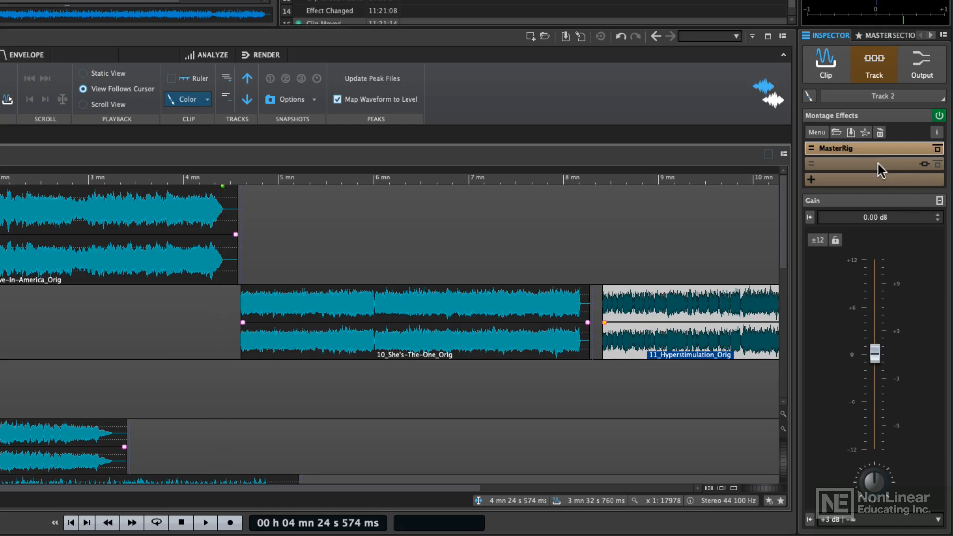
click(878, 35)
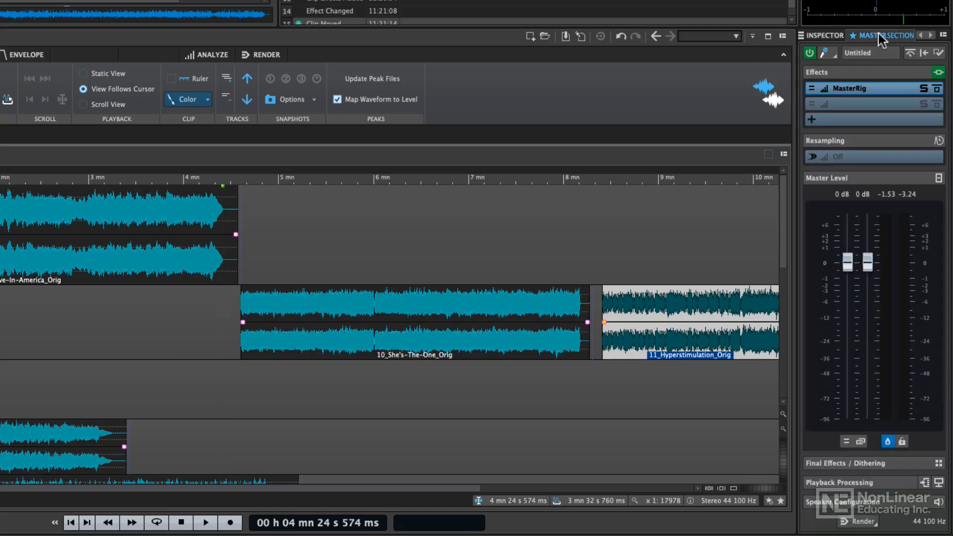
click(814, 34)
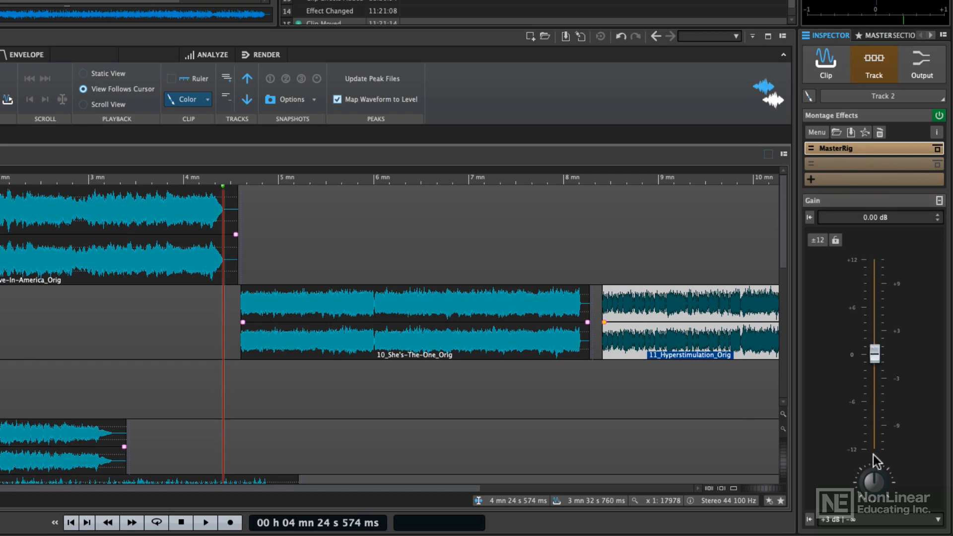
mouse_move(874, 479)
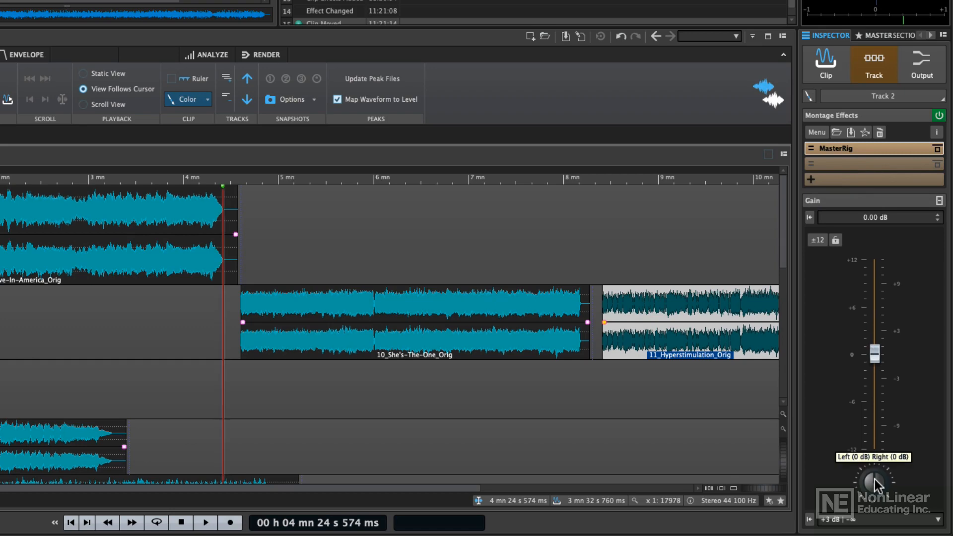